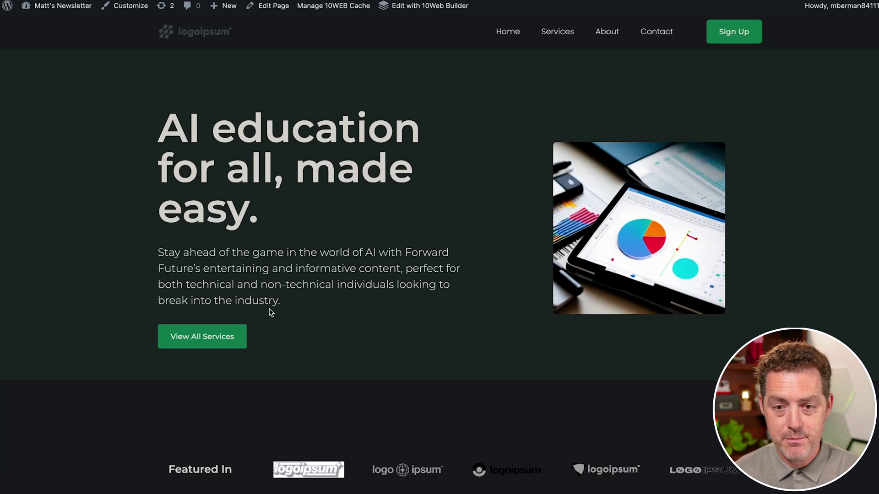
# Step: Scroll the Forward Future home page from the hero past Our Team to Subscribe to Newsletter
pyautogui.scroll(-10, 272, 313)
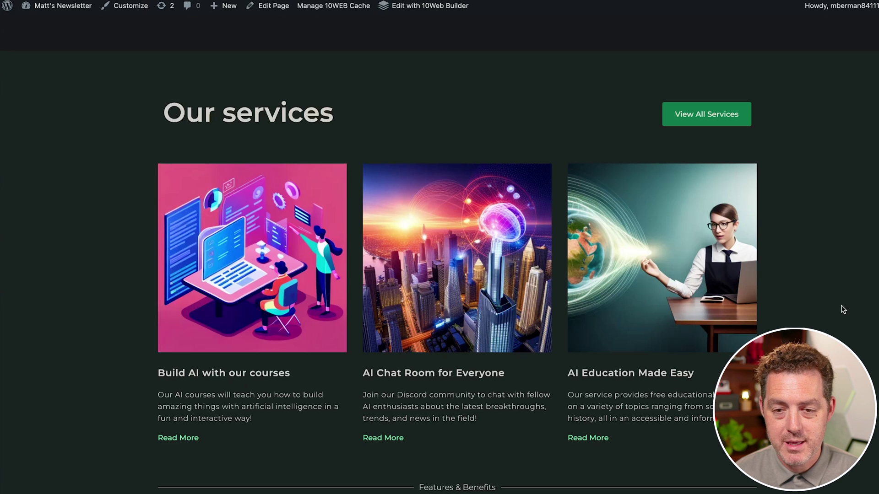
pyautogui.scroll(-8, 302, 388)
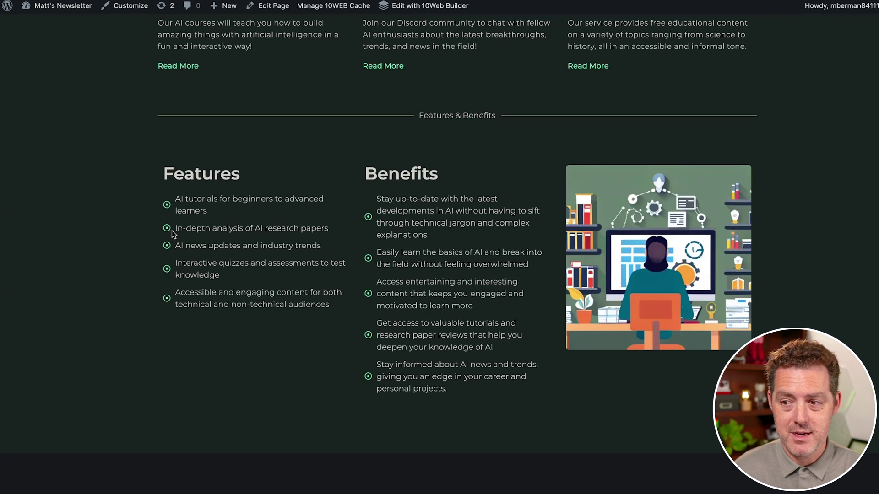
pyautogui.scroll(-9, 173, 234)
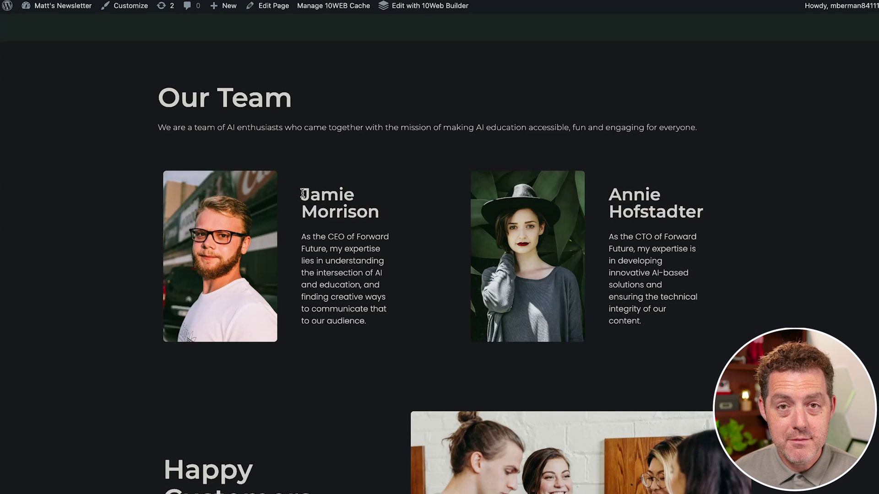
pyautogui.moveTo(300, 190); pyautogui.dragTo(359, 215)
pyautogui.click(330, 236)
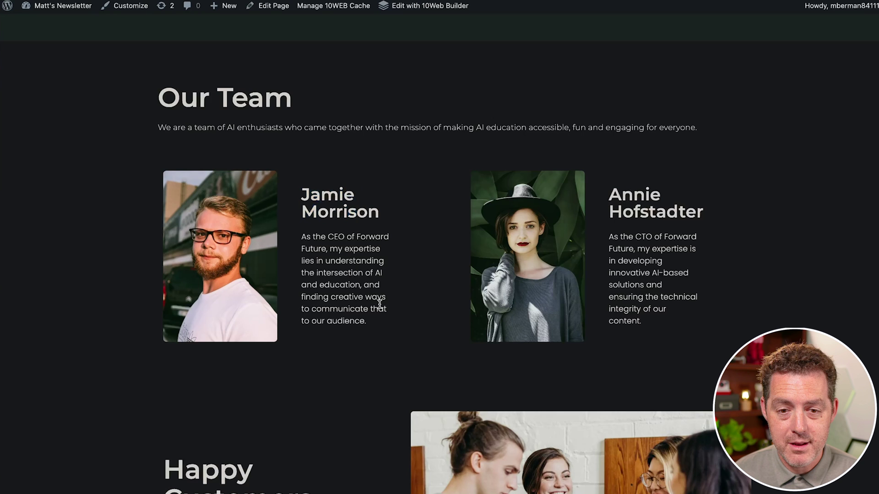
pyautogui.scroll(-8, 343, 310)
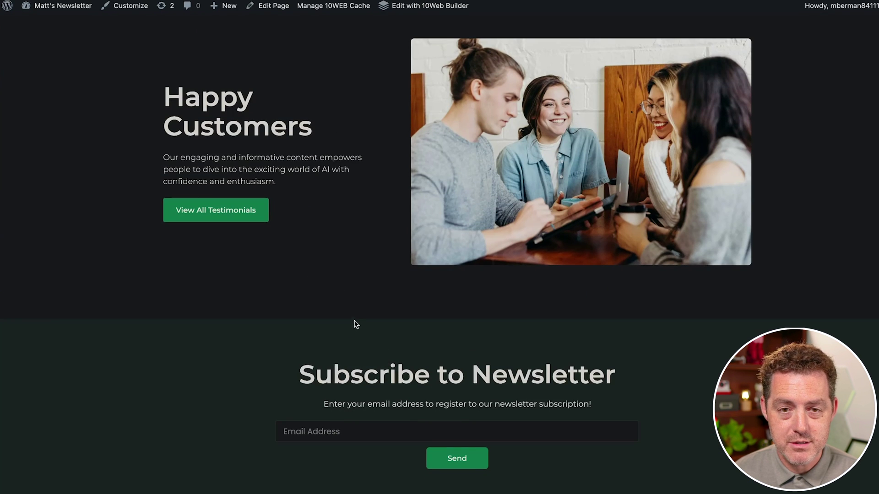
# Step: Open the Build AI with our courses page from All Services and scroll through it
pyautogui.scroll(15, 357, 316)
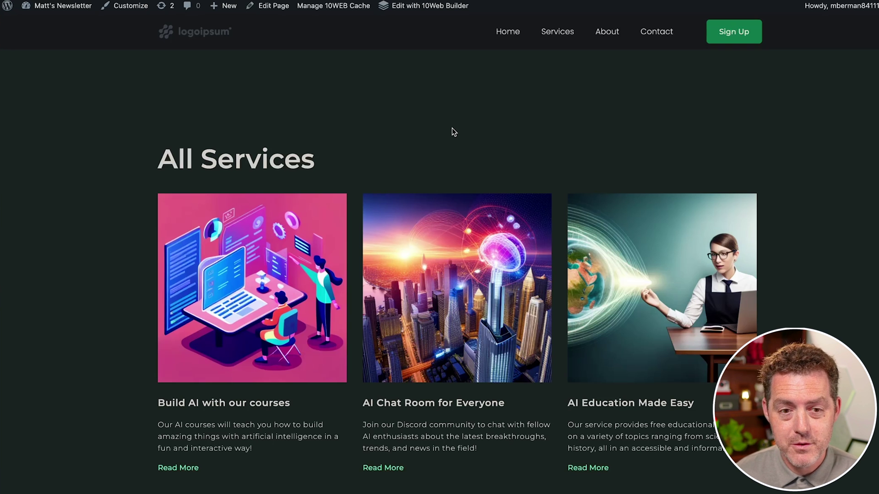
pyautogui.scroll(-2, 430, 118)
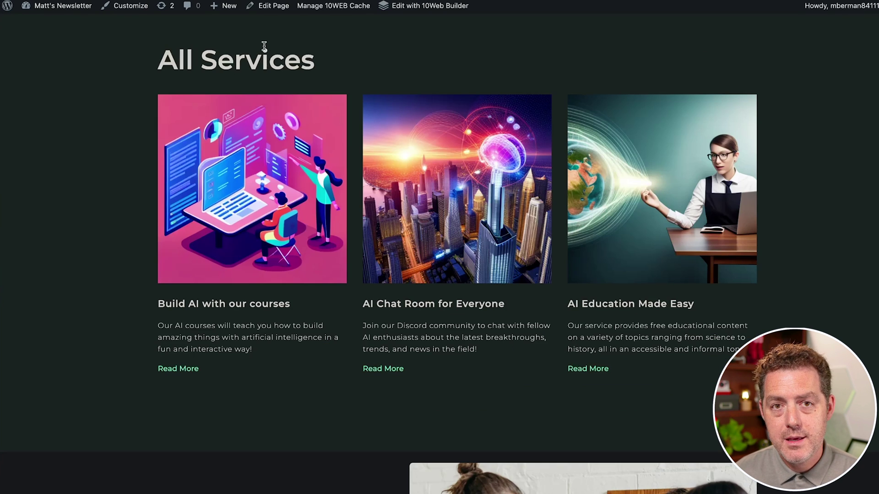
pyautogui.moveTo(154, 62); pyautogui.dragTo(178, 60)
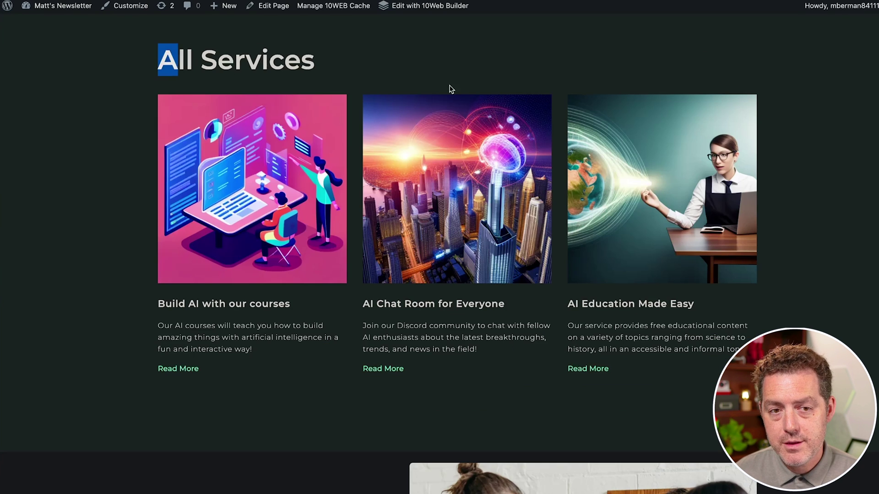
pyautogui.click(183, 371)
pyautogui.scroll(-7, 544, 321)
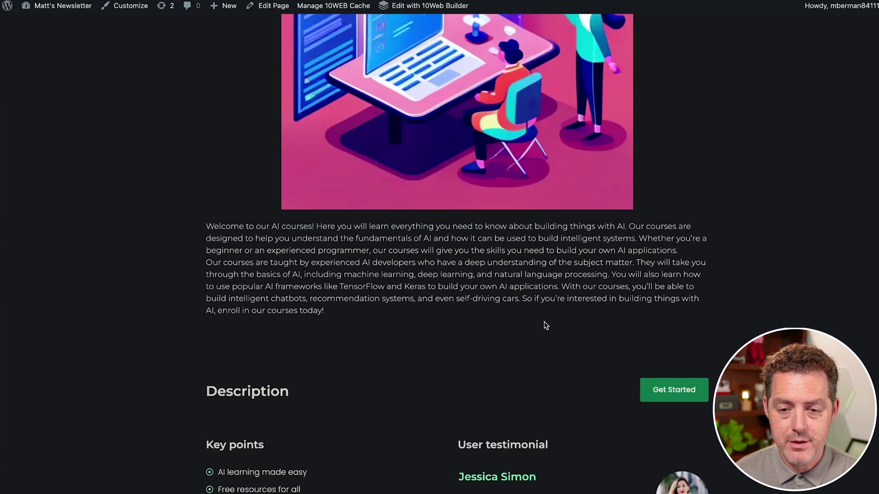
pyautogui.scroll(-4, 553, 320)
pyautogui.scroll(-3, 551, 316)
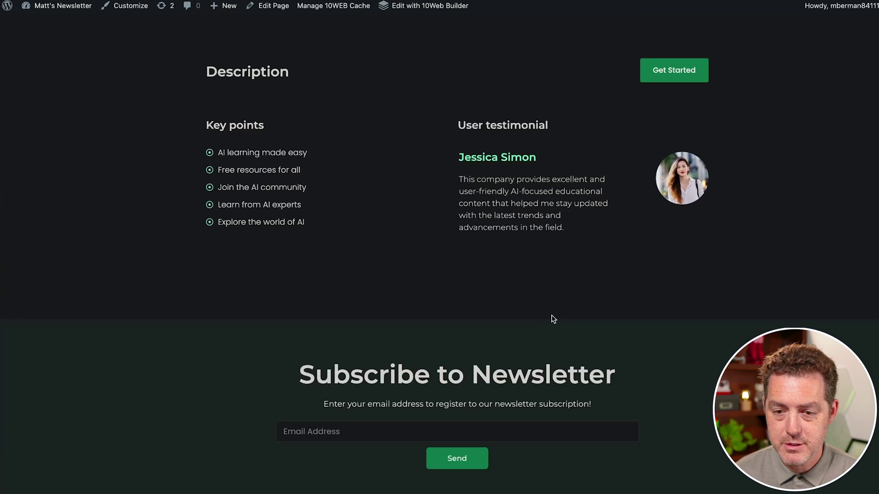
# Step: Return to the About page showing the Mission statement and Our Team
pyautogui.scroll(14, 552, 316)
pyautogui.hotkey('alt', 'Left')
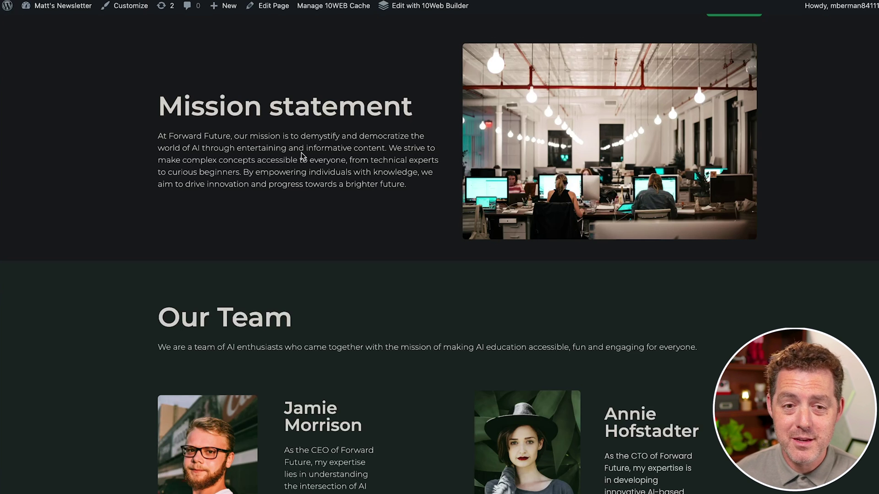
pyautogui.scroll(-5, 302, 156)
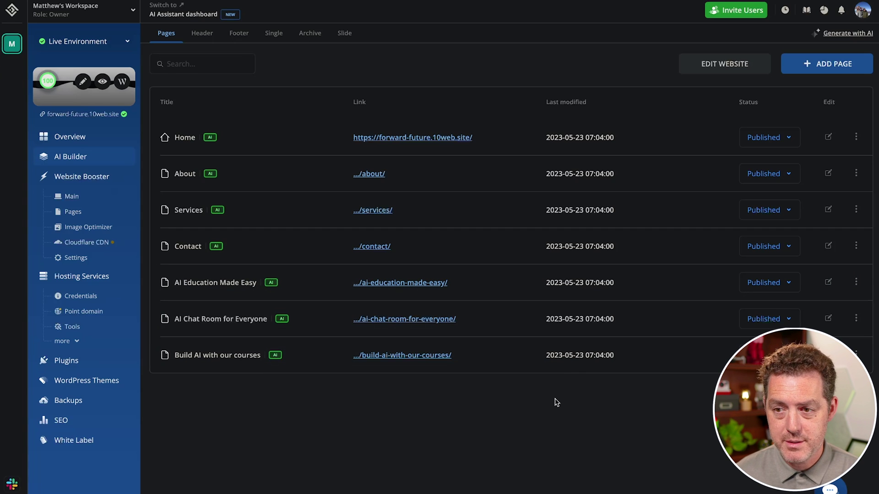
# Step: View the ADD PAGE options on the Pages tab, then close them
pyautogui.click(838, 68)
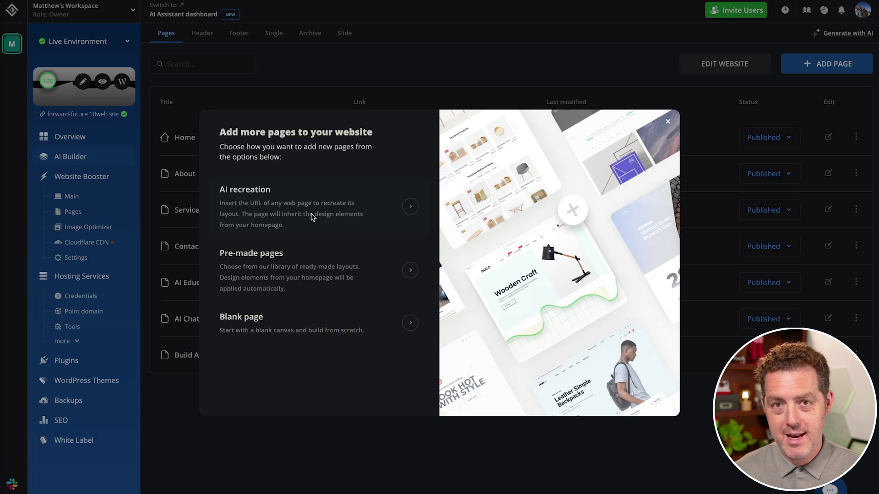
pyautogui.click(496, 69)
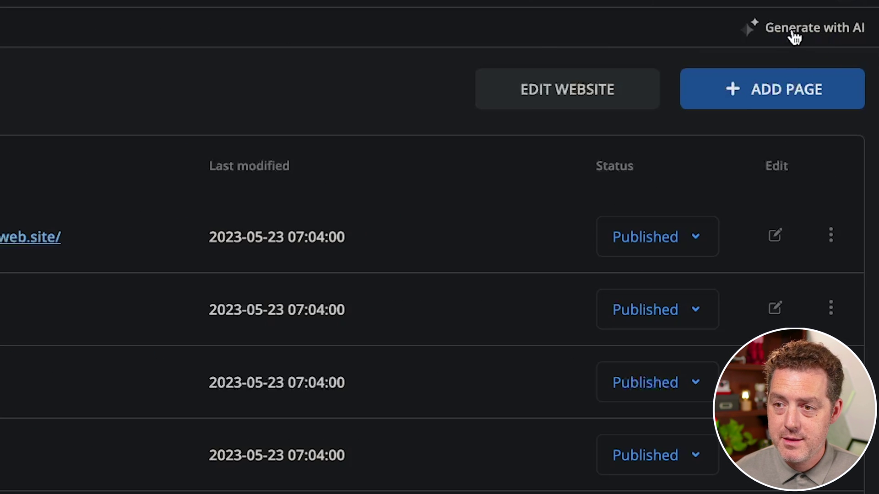
# Step: Launch Generate with AI and dismiss the intro to reach the builder questionnaire
pyautogui.click(793, 35)
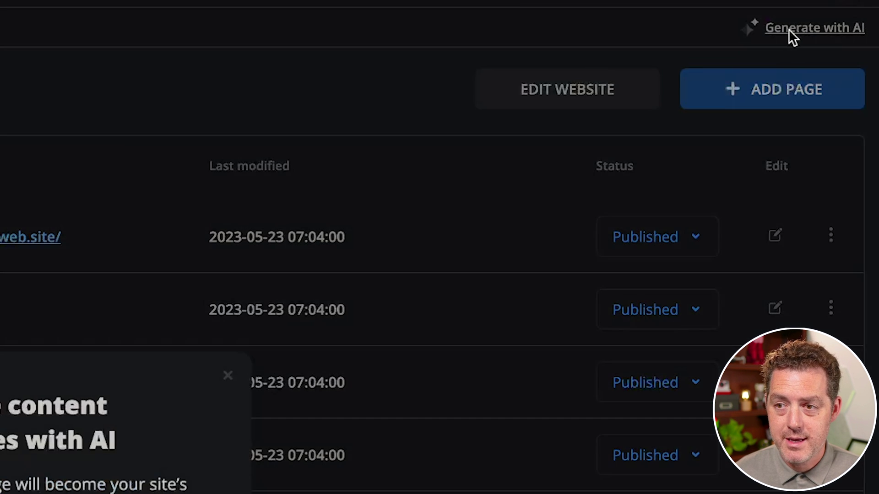
pyautogui.click(458, 304)
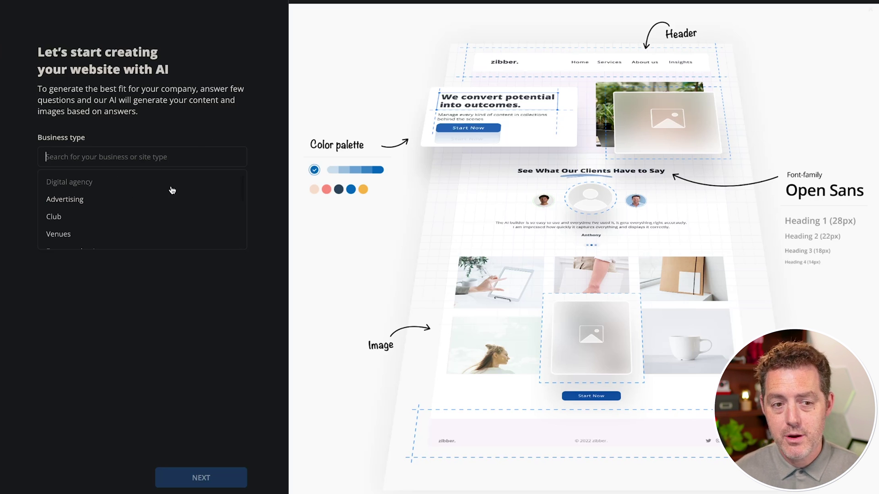
pyautogui.scroll(-3, 143, 225)
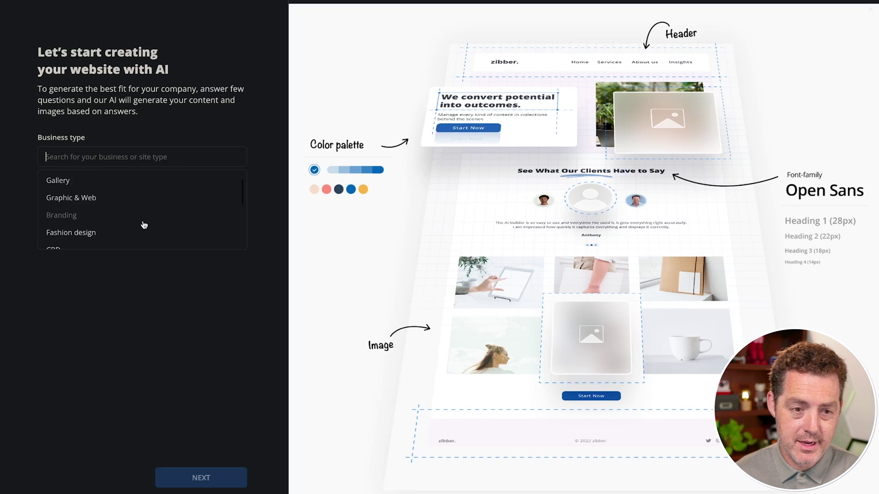
pyautogui.scroll(-3, 143, 225)
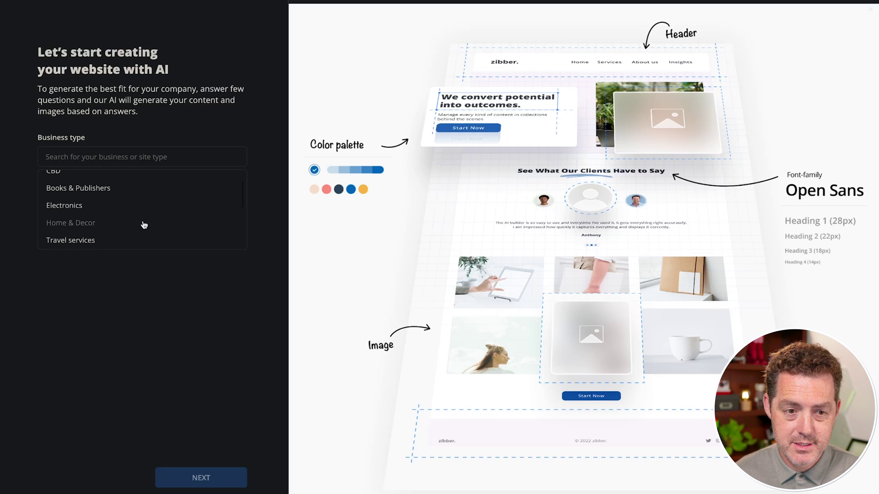
# Step: Set the business type to Electronics and continue to the three template layouts
pyautogui.click(100, 207)
pyautogui.click(197, 484)
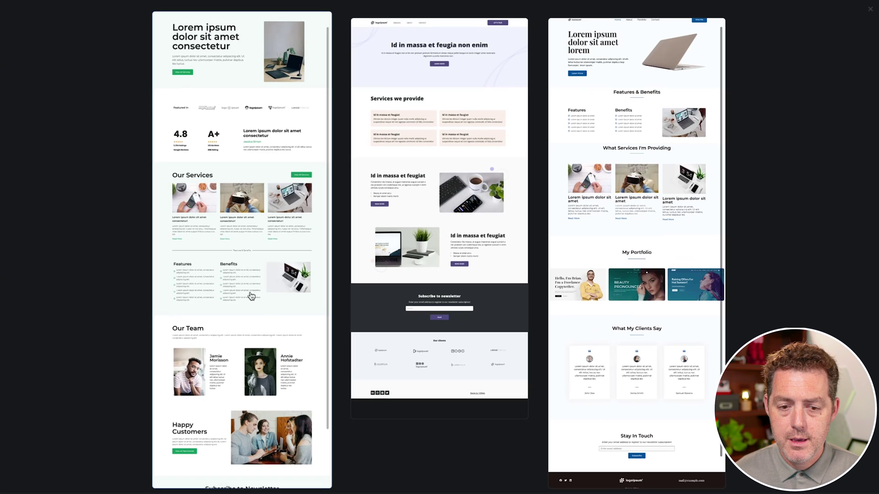
pyautogui.scroll(-1, 251, 293)
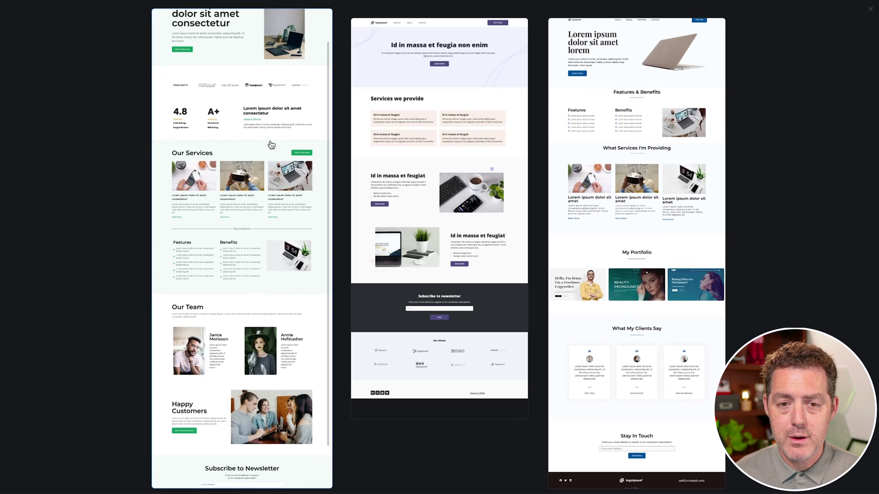
pyautogui.scroll(-1, 725, 235)
pyautogui.scroll(-1, 229, 209)
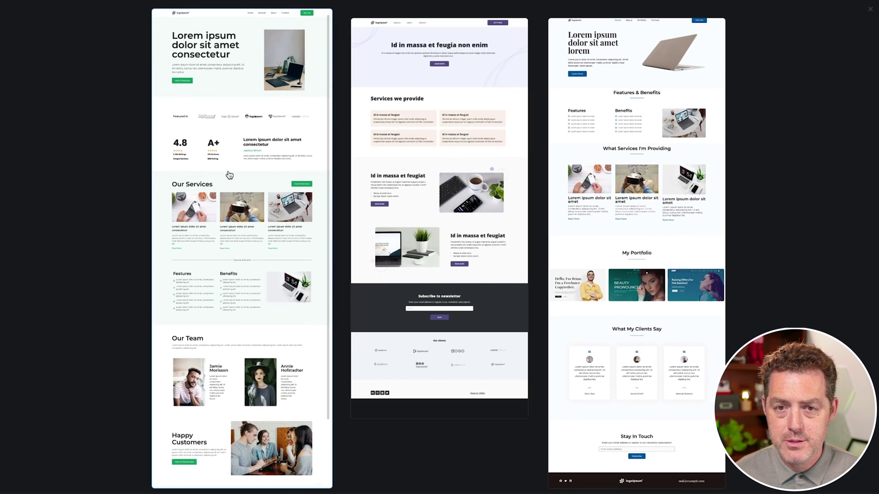
# Step: Choose the middle template, name the company Forward Future Electronics, and enter its YouTuber-consulting description
pyautogui.click(431, 132)
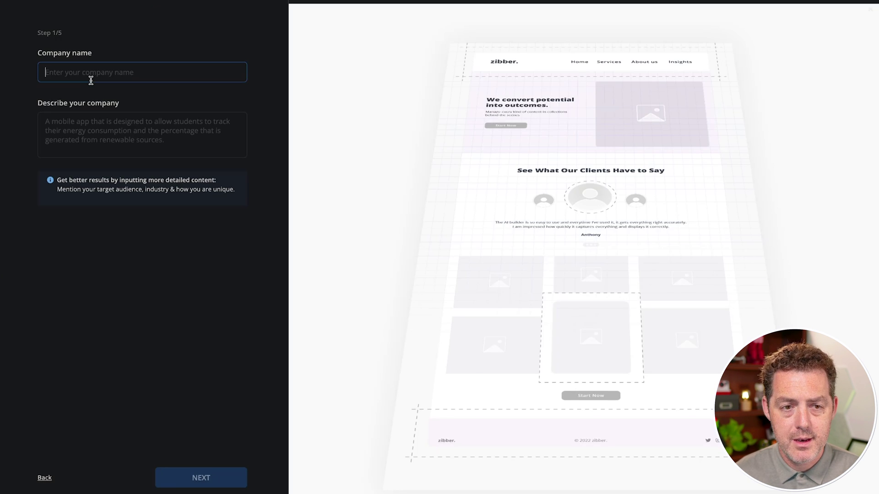
pyautogui.write('Forward Future Electronics')
pyautogui.click(144, 145)
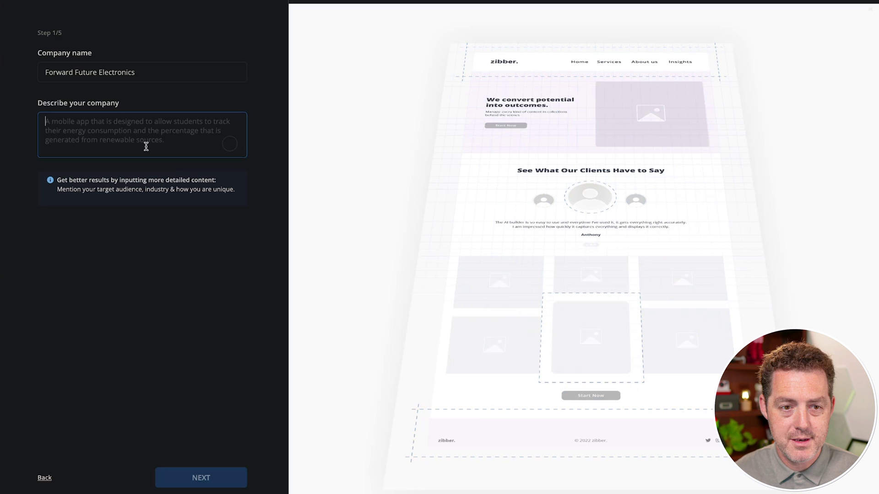
pyautogui.click(58, 180)
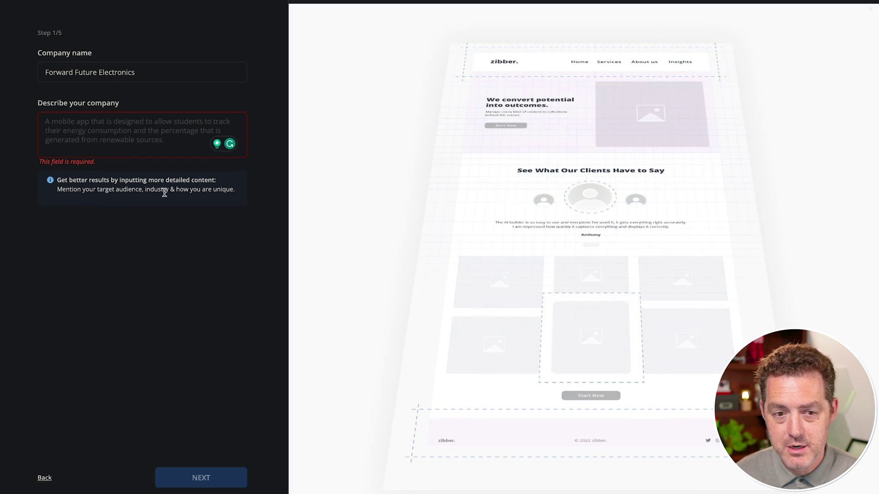
pyautogui.click(126, 134)
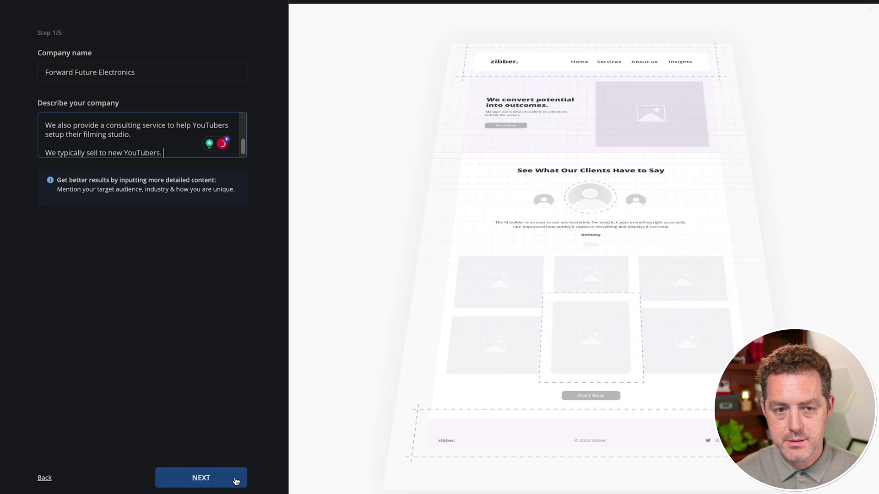
# Step: Enter the first main service and fill in the case studies
pyautogui.click(236, 480)
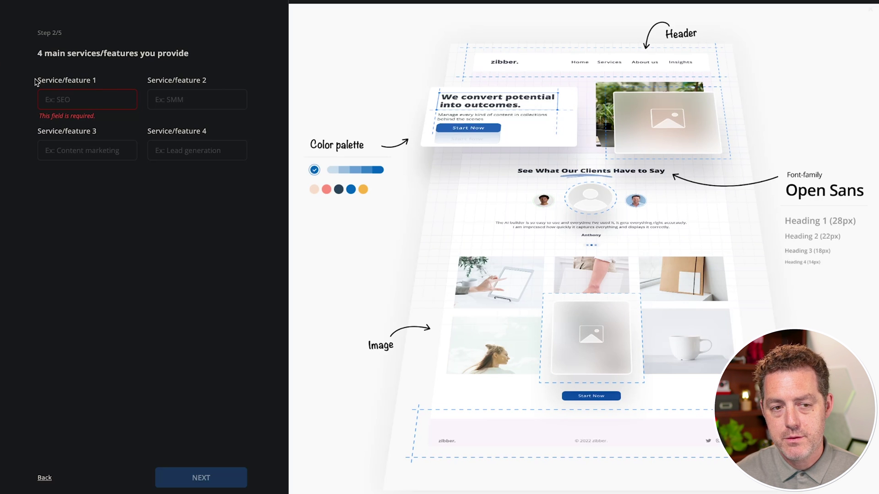
pyautogui.click(64, 99)
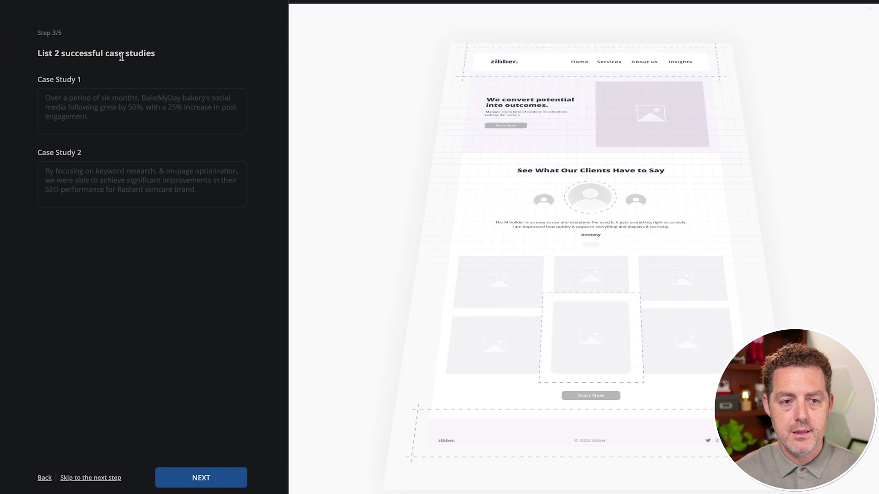
pyautogui.click(149, 106)
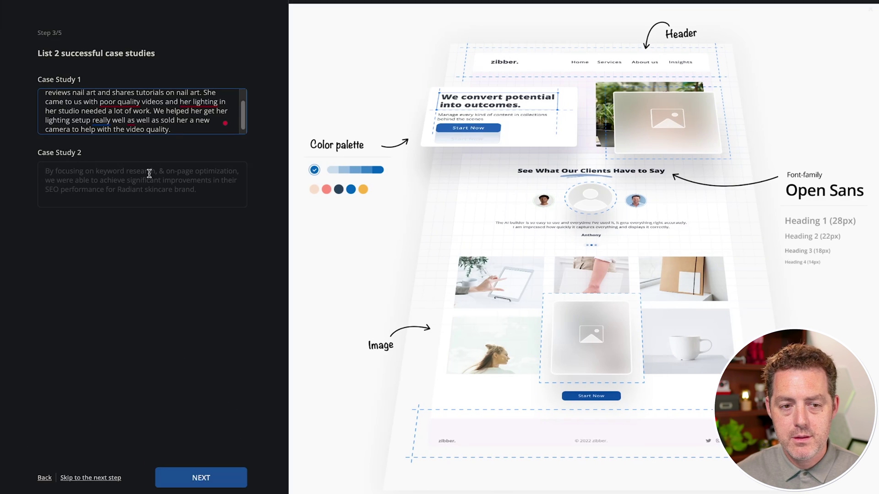
pyautogui.click(148, 173)
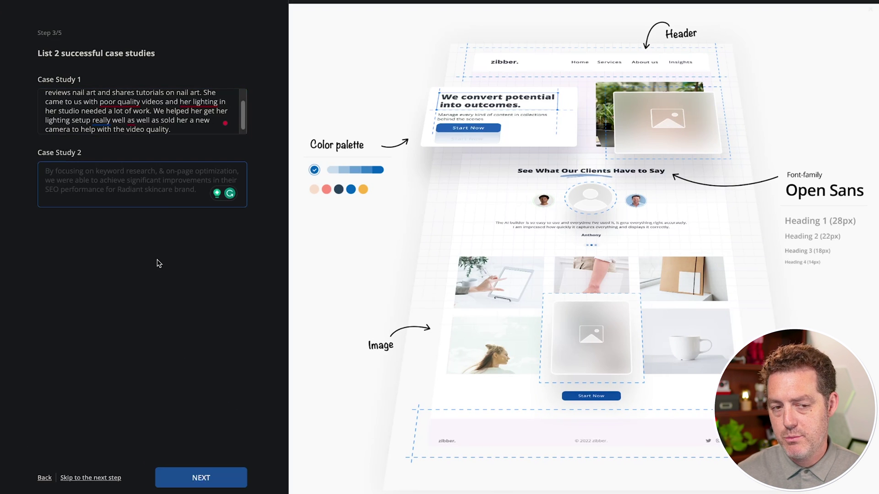
# Step: Fill in the company contact email and phone, then choose the Formal tone of voice
pyautogui.click(196, 484)
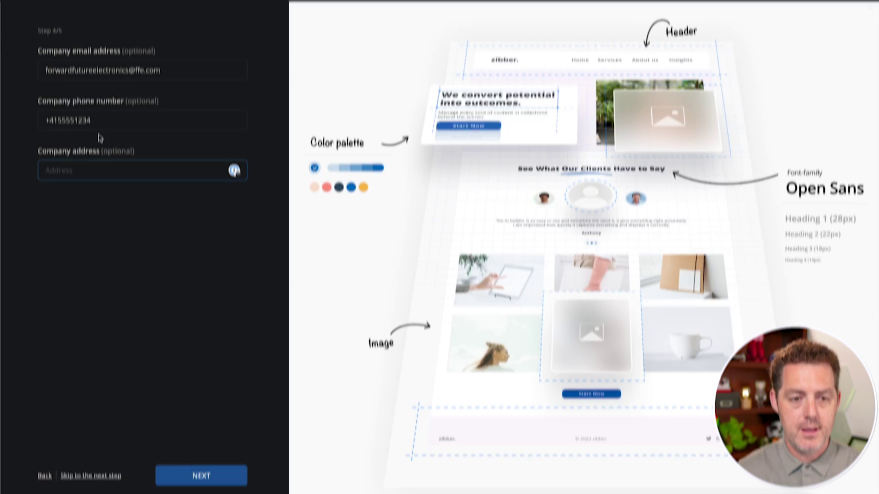
pyautogui.click(176, 483)
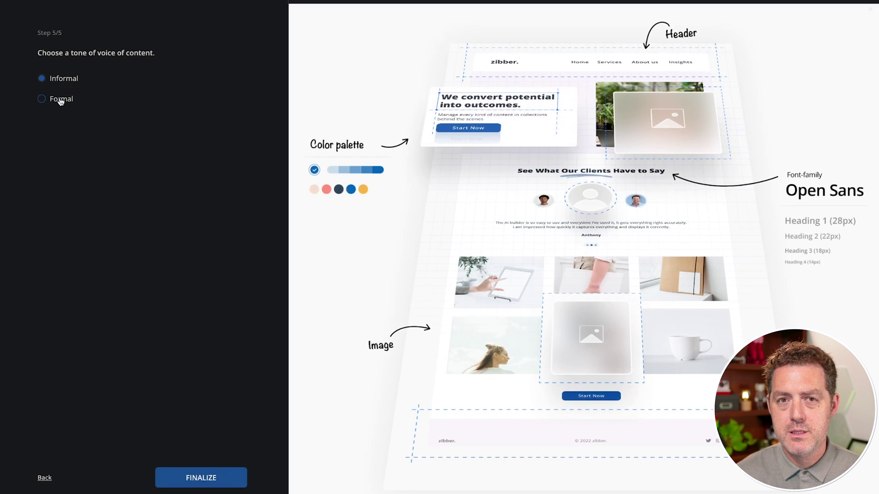
pyautogui.click(60, 102)
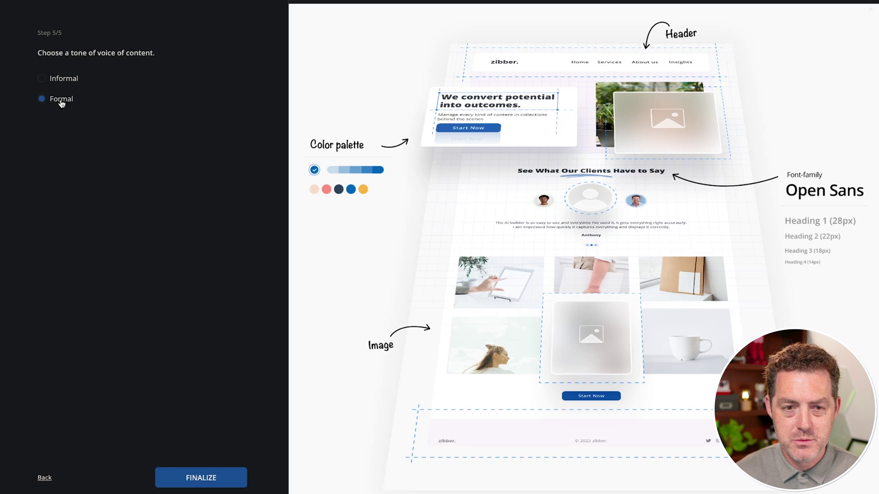
# Step: Finalize the setup so the AI generates the Advanced Camera Accessories for YouTubers site
pyautogui.click(205, 481)
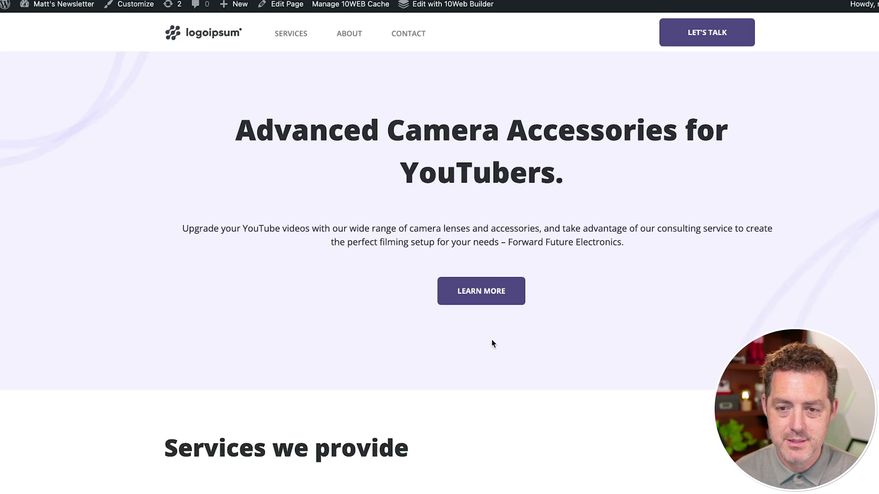
pyautogui.scroll(-6, 491, 340)
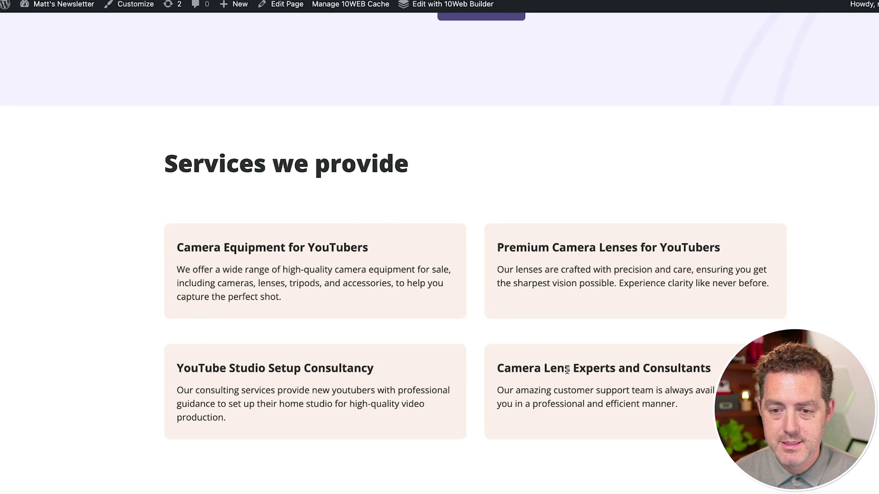
pyautogui.scroll(-1, 361, 401)
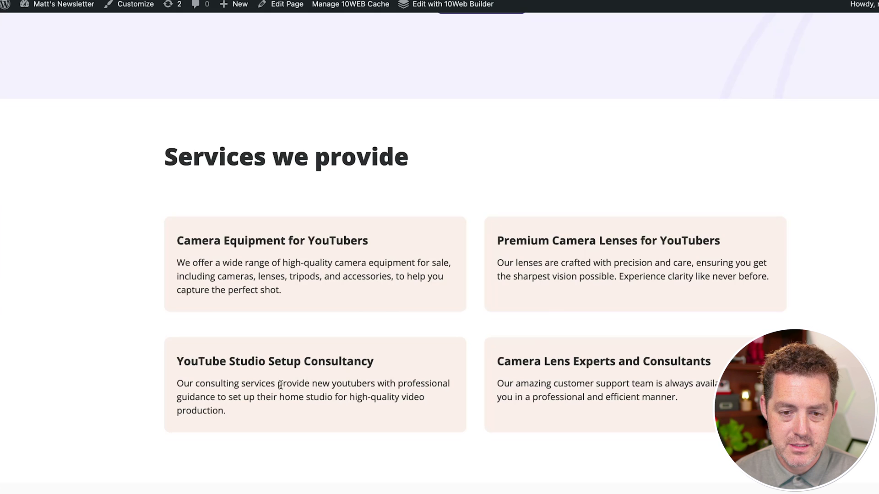
pyautogui.scroll(-10, 322, 386)
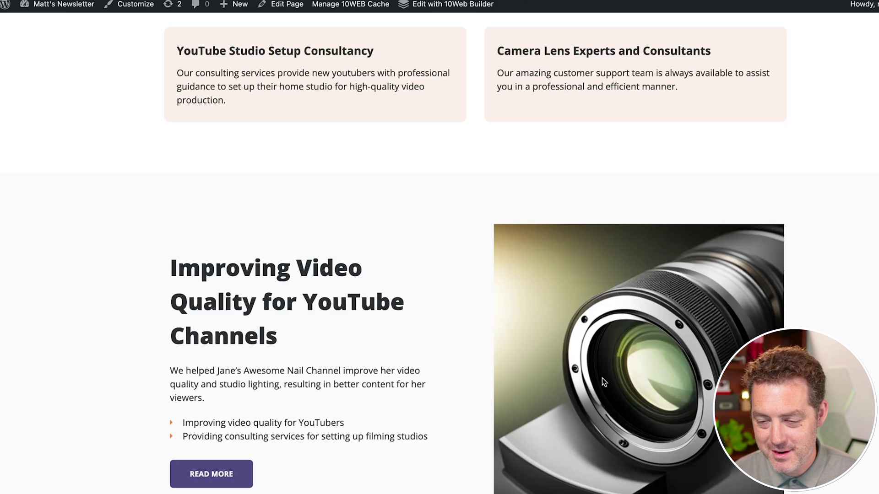
pyautogui.scroll(-2, 627, 372)
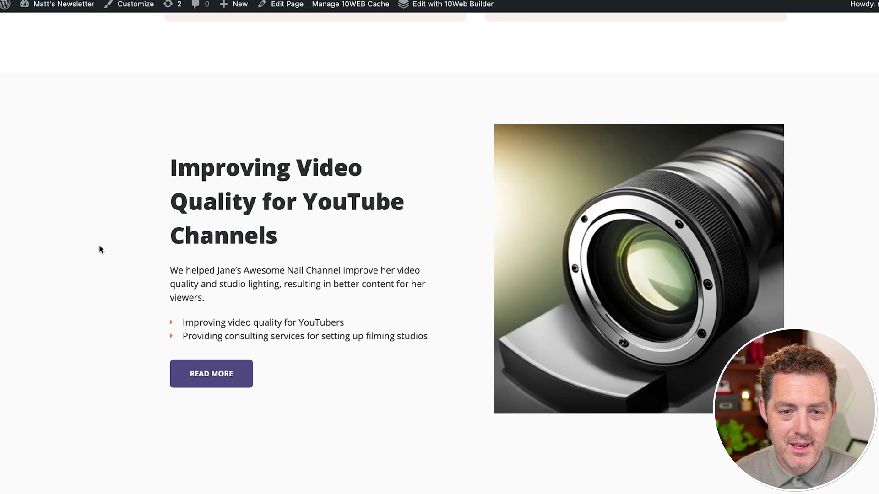
# Step: Read the full Improving Video Quality case study, then go back and scroll the home page
pyautogui.moveTo(170, 271); pyautogui.dragTo(188, 273)
pyautogui.click(187, 272)
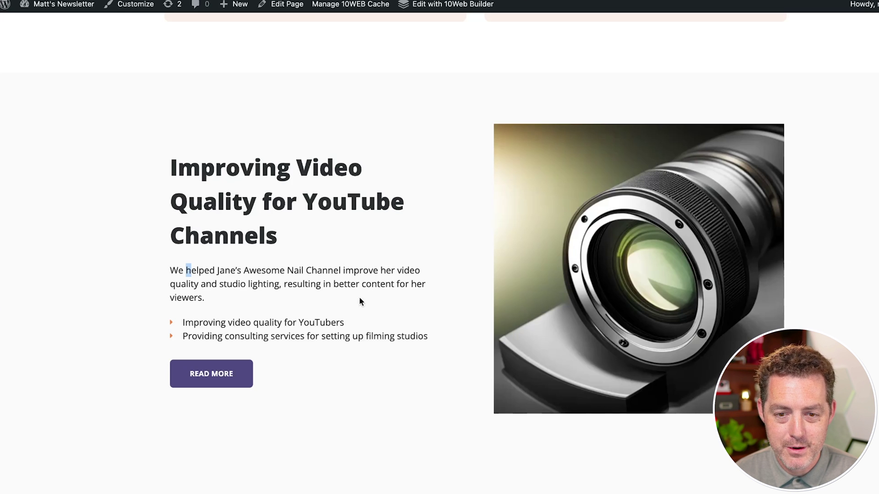
pyautogui.click(227, 373)
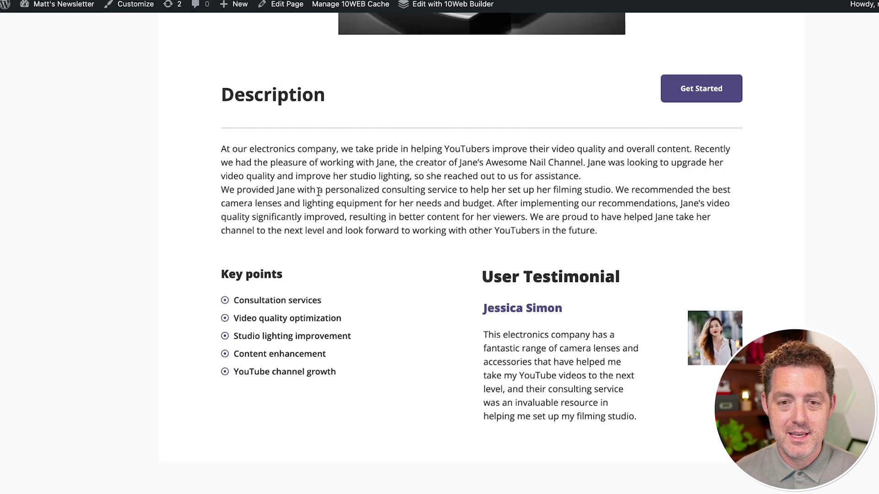
pyautogui.press('super+bracketleft')
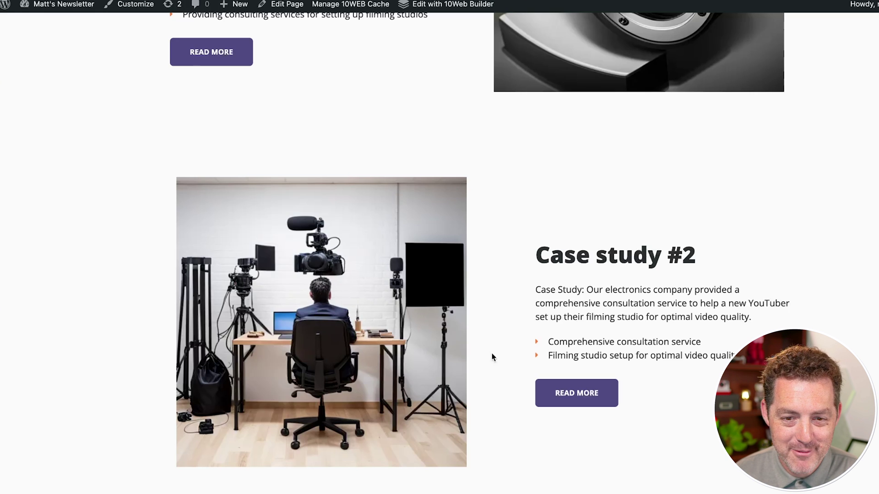
pyautogui.scroll(-1, 488, 358)
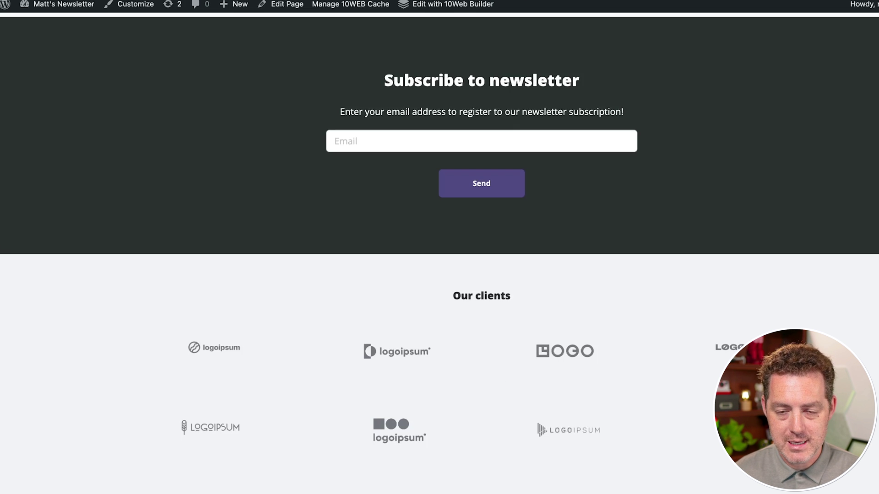
pyautogui.scroll(15, 439, 248)
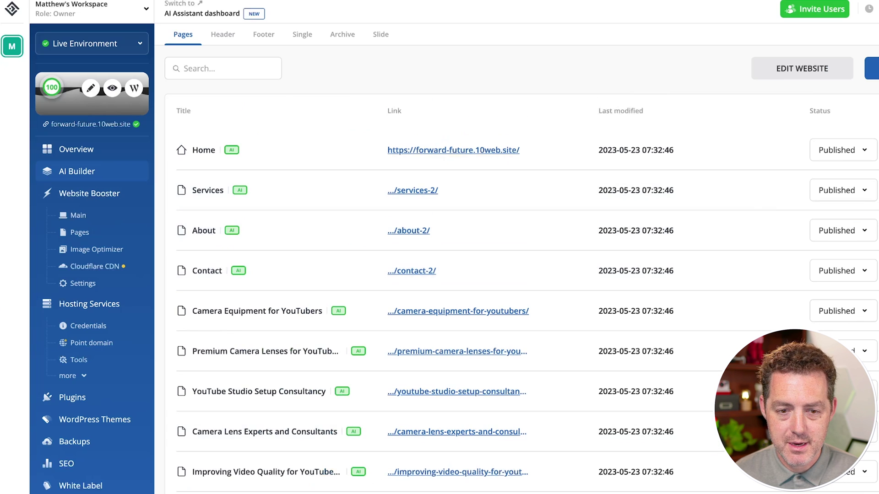
pyautogui.scroll(-5, 382, 353)
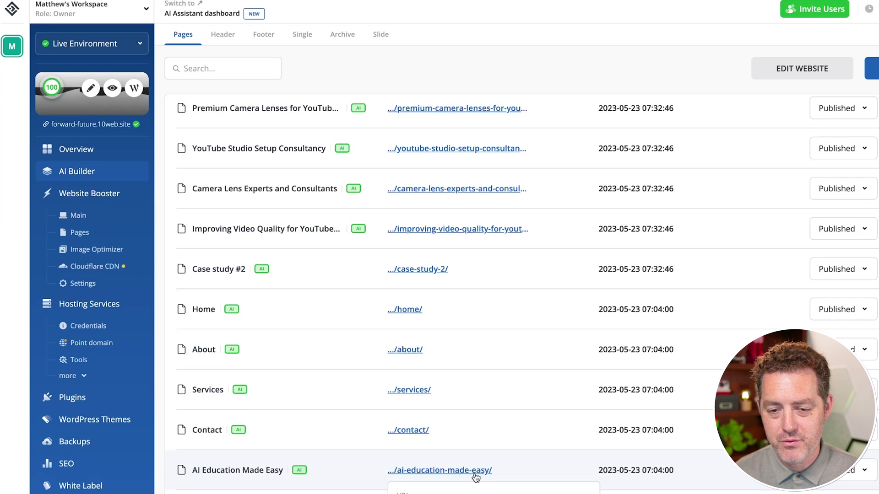
pyautogui.scroll(5, 418, 315)
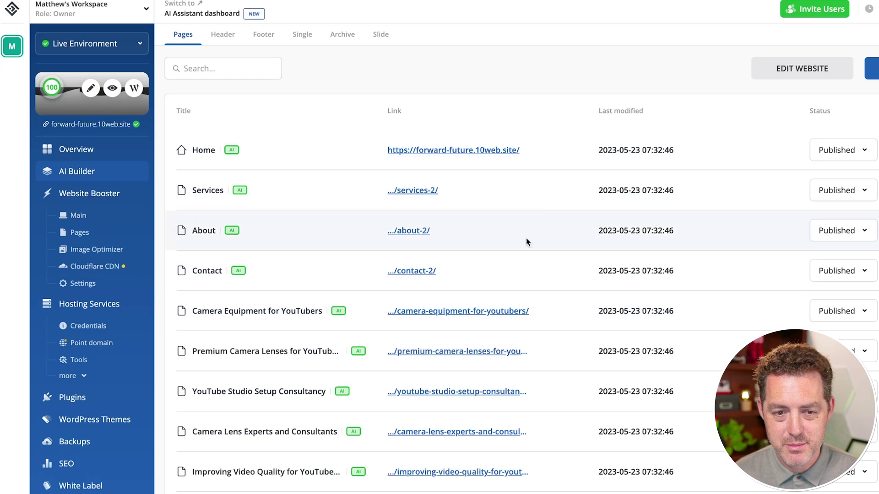
pyautogui.click(863, 152)
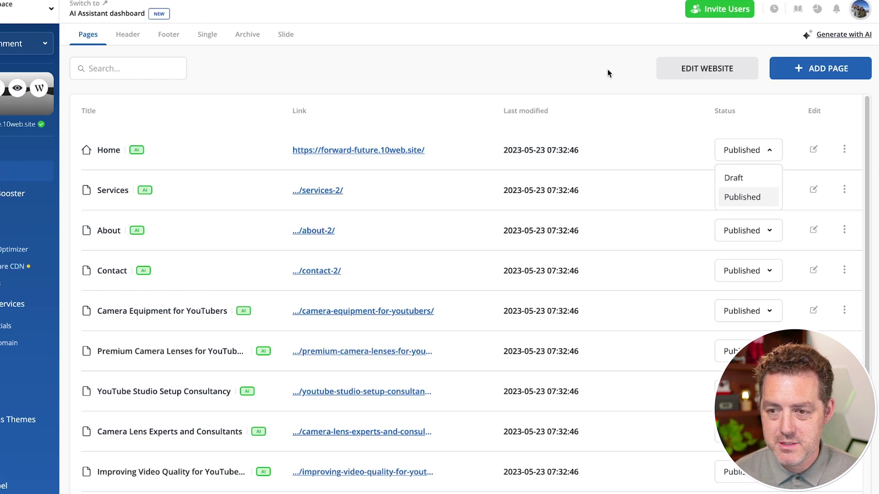
pyautogui.click(608, 71)
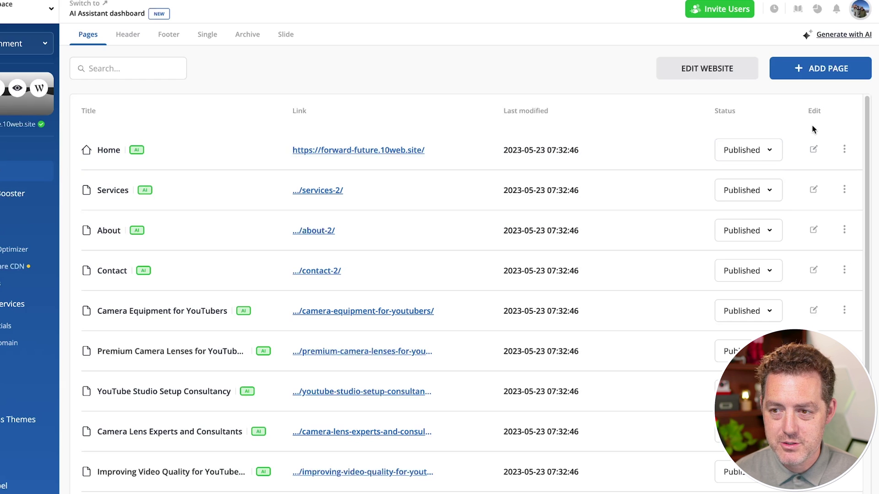
pyautogui.click(846, 151)
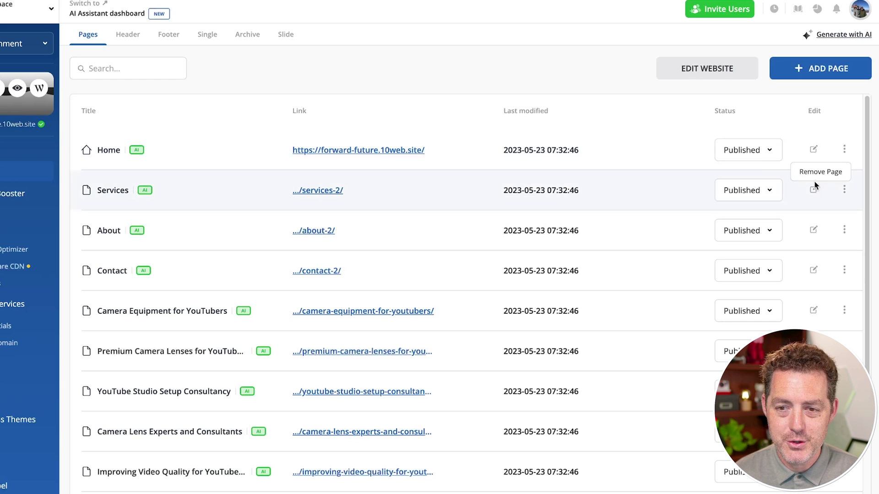
pyautogui.click(546, 61)
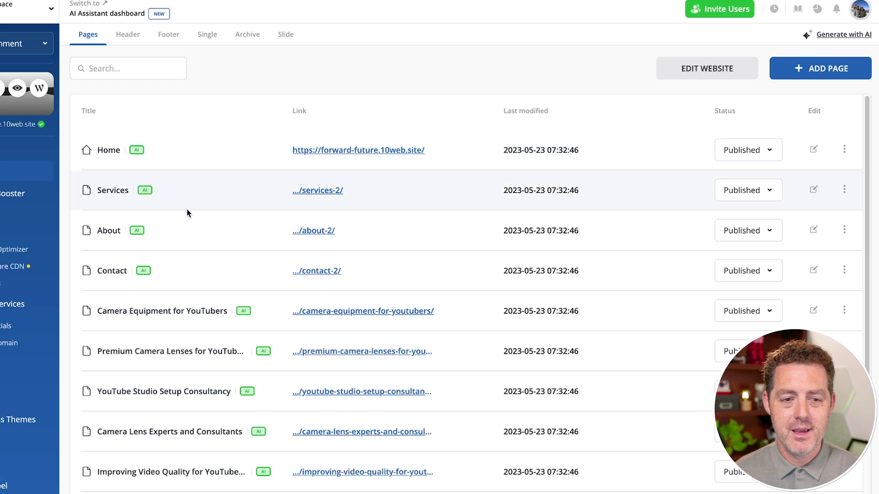